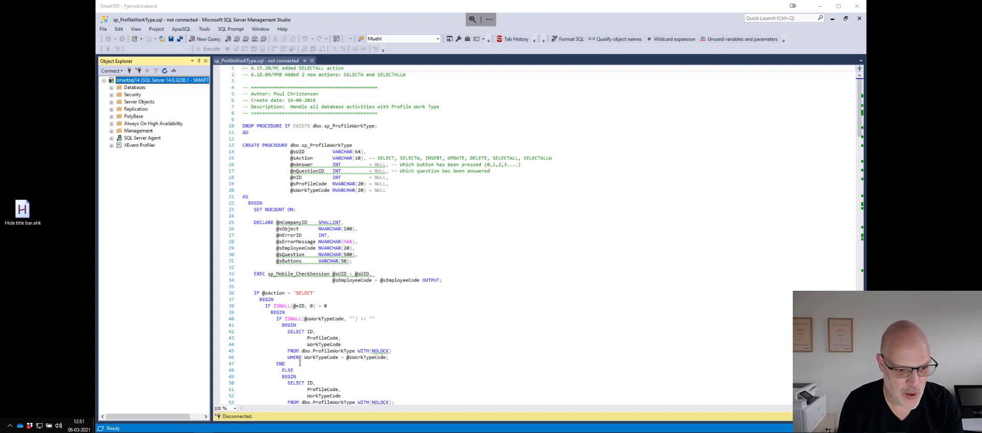
# - Zoom the script text to 150%, then return it to 100%
pyautogui.click(234, 408)
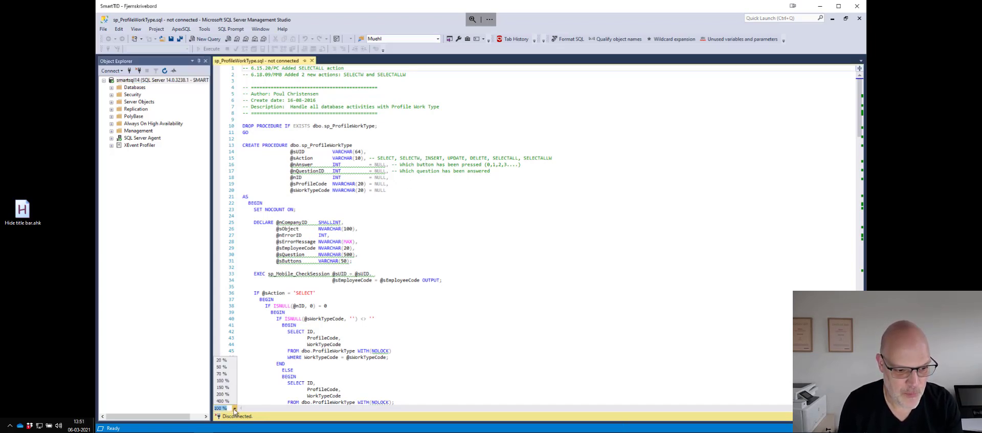
pyautogui.click(221, 387)
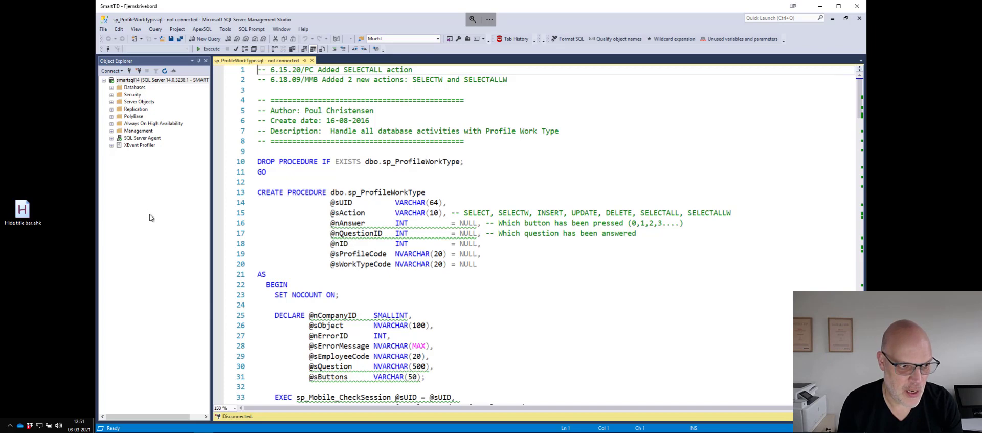
pyautogui.click(235, 408)
pyautogui.click(228, 385)
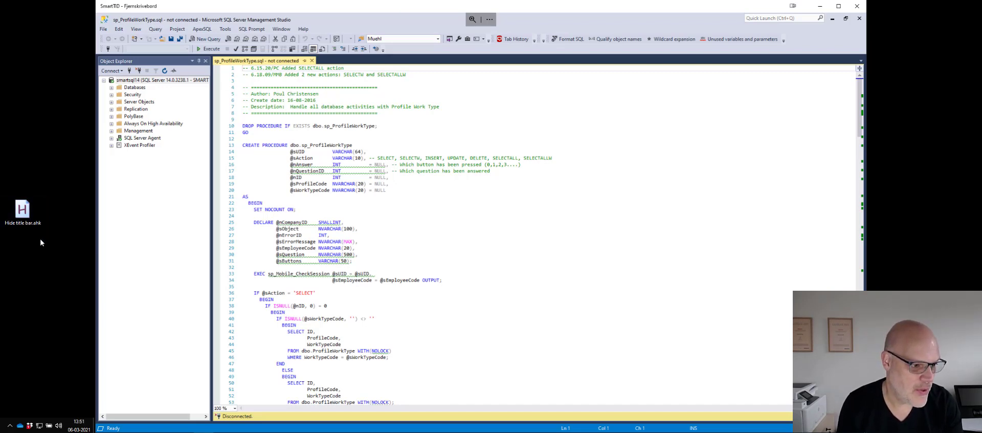
# - Select Hide title bar.ahk, view its context menu, then dismiss it
pyautogui.click(26, 215)
pyautogui.rightClick(25, 216)
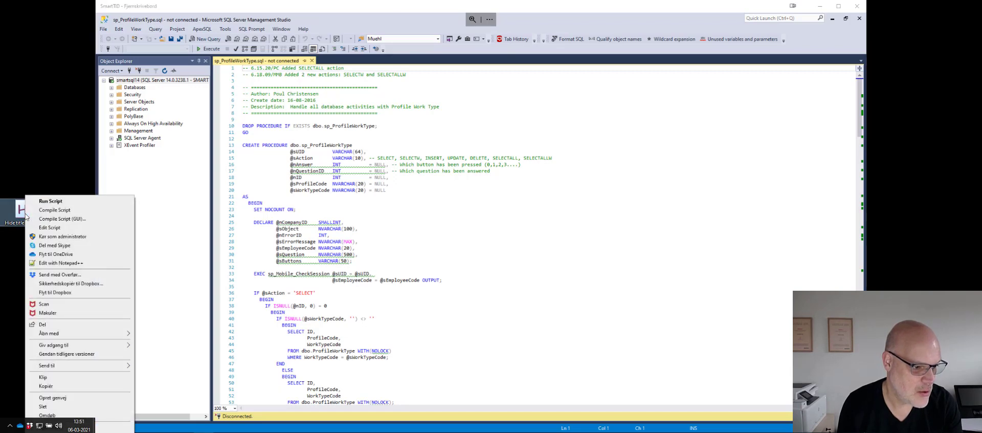
pyautogui.moveTo(46, 368)
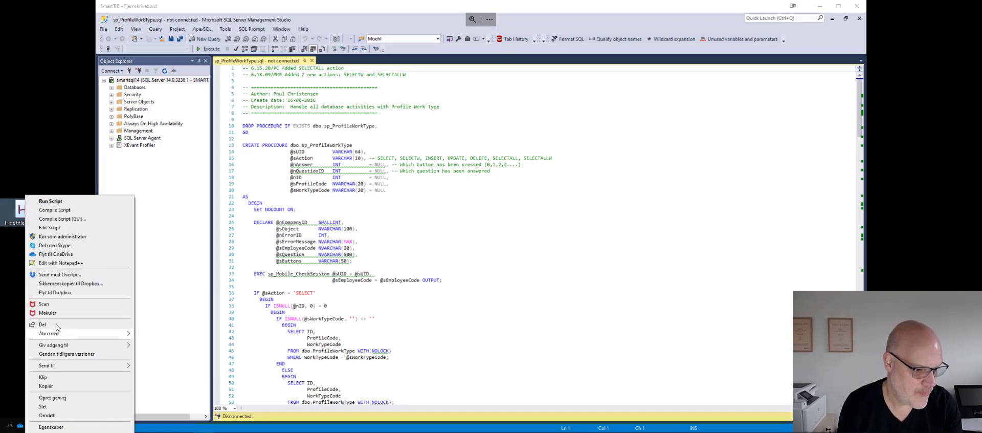
pyautogui.click(14, 264)
# - Look through the desktop's New menu, then reopen the context menu for Hide title bar.ahk
pyautogui.rightClick(12, 263)
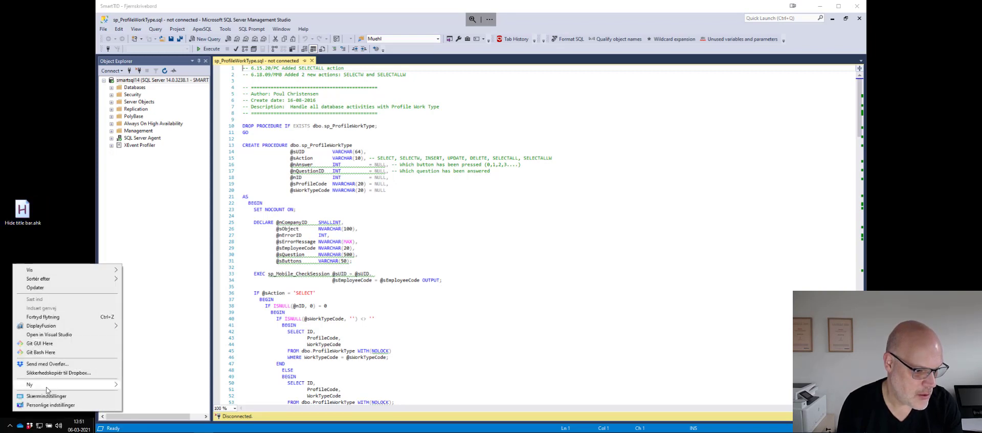
pyautogui.moveTo(46, 387)
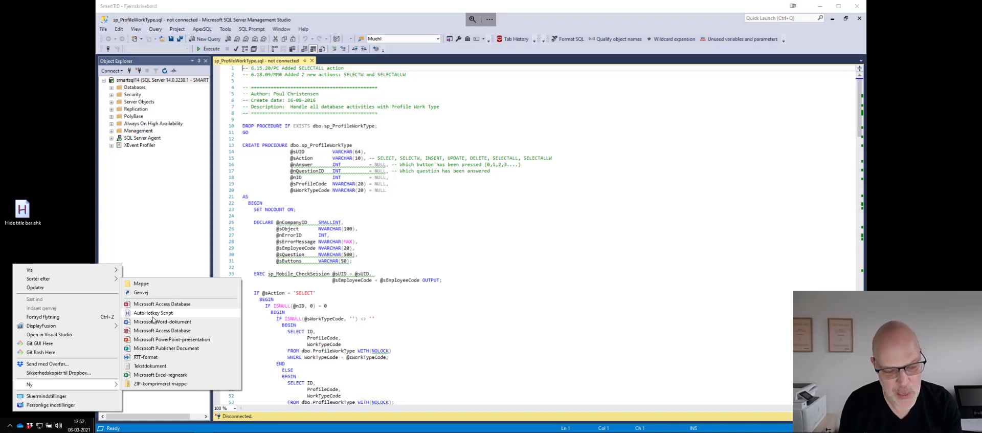
pyautogui.click(78, 217)
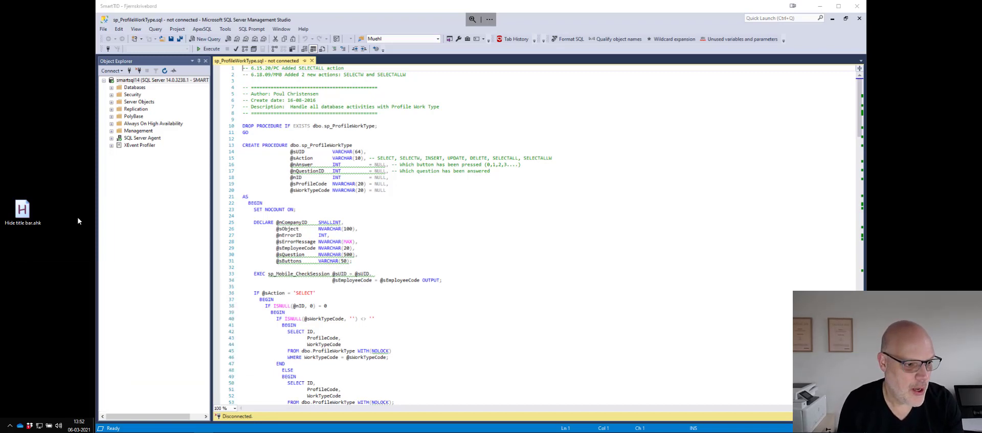
pyautogui.rightClick(24, 213)
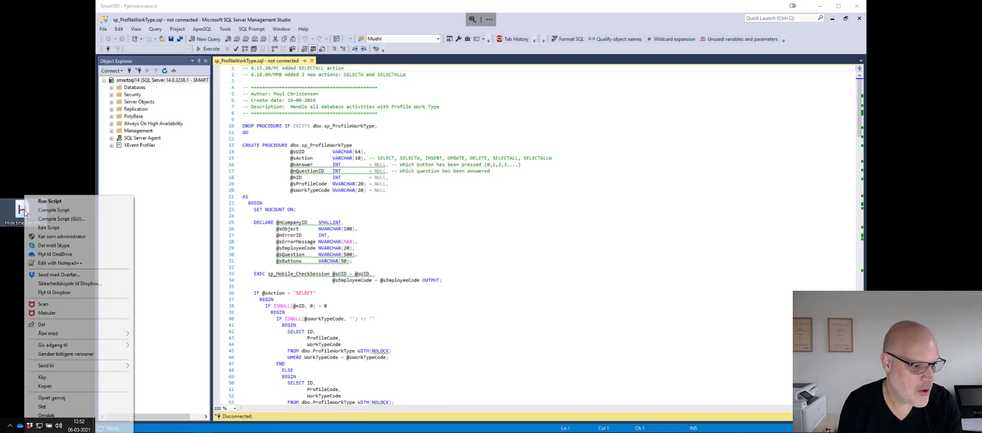
pyautogui.click(46, 228)
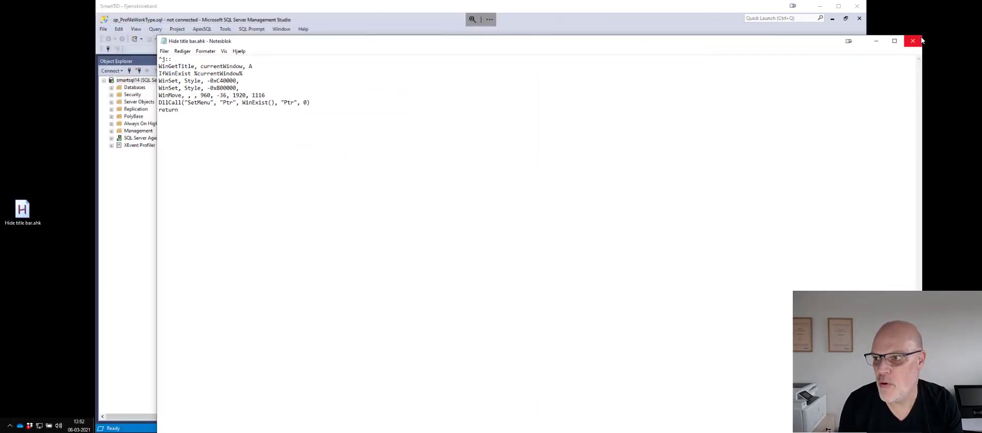
pyautogui.moveTo(922, 35); pyautogui.dragTo(476, 212)
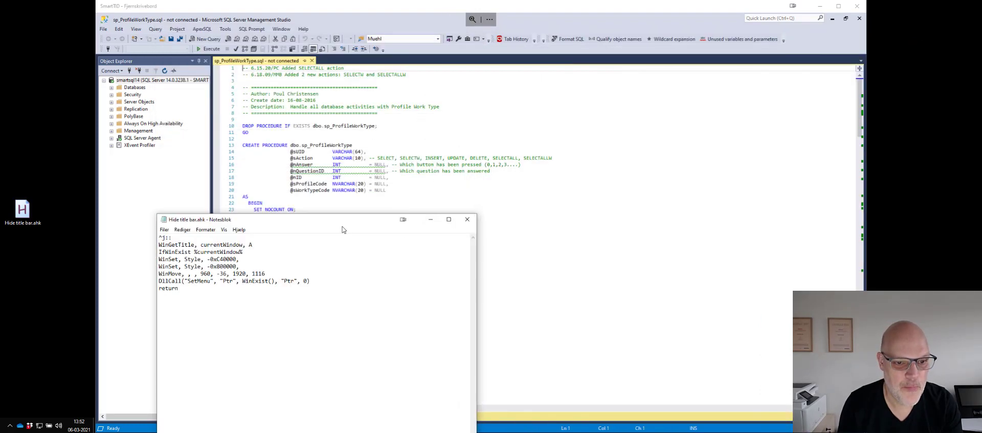
pyautogui.moveTo(348, 221); pyautogui.dragTo(430, 135)
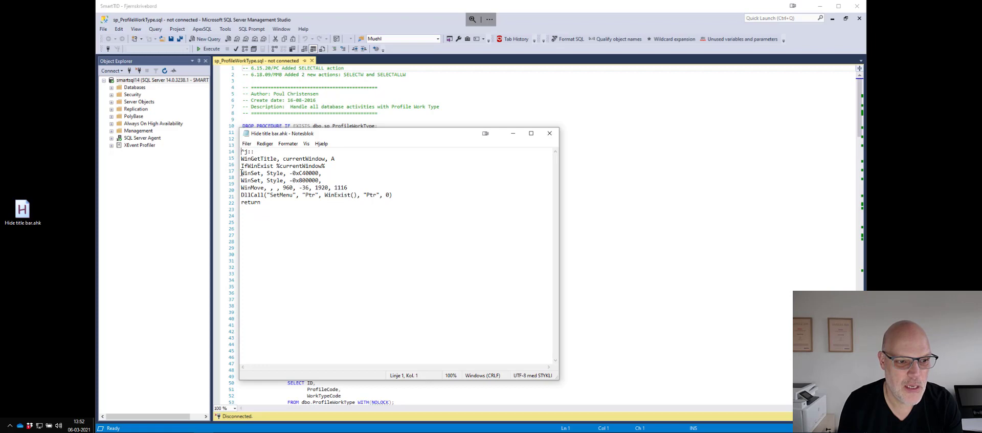
pyautogui.moveTo(242, 173); pyautogui.dragTo(323, 173)
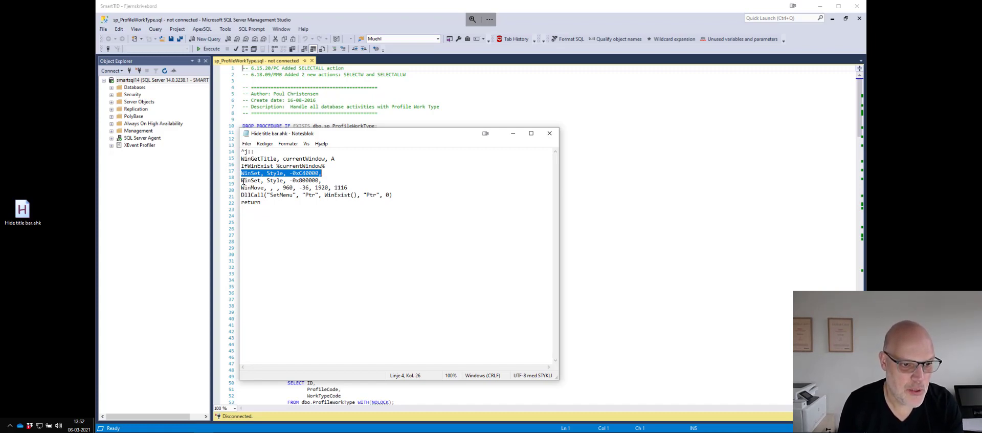
pyautogui.moveTo(242, 182); pyautogui.dragTo(326, 180)
pyautogui.click(327, 176)
pyautogui.keyDown('shift'); pyautogui.click(243, 180); pyautogui.keyUp('shift')
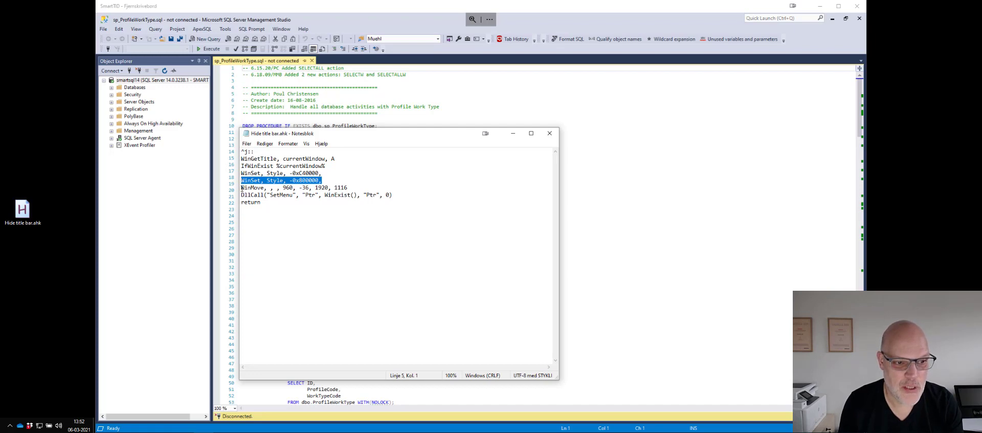
pyautogui.moveTo(242, 188); pyautogui.dragTo(265, 188)
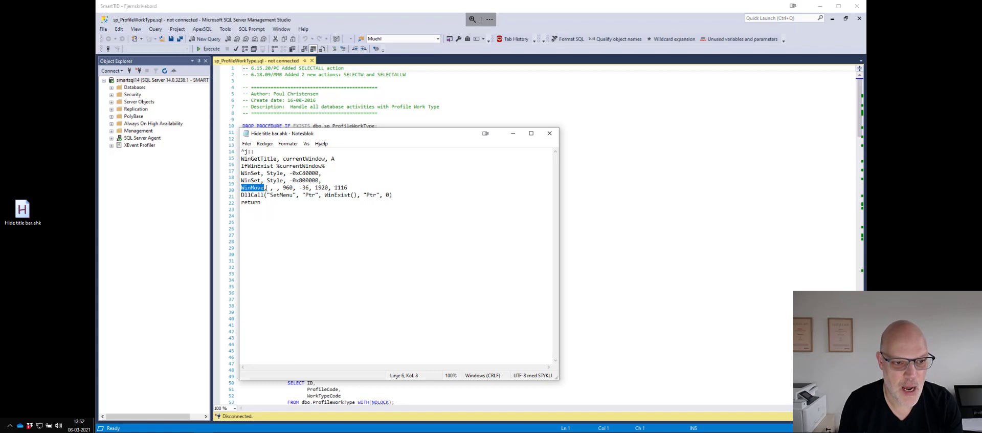
pyautogui.click(283, 188)
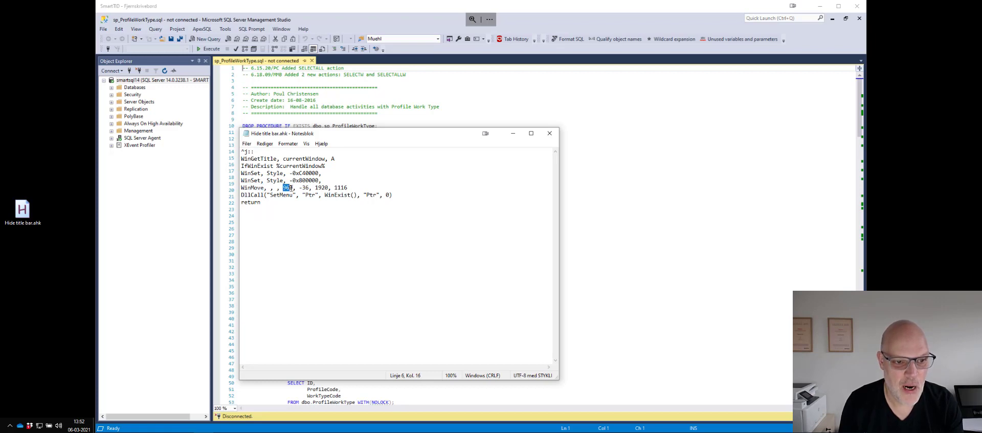
pyautogui.moveTo(290, 188); pyautogui.dragTo(291, 188)
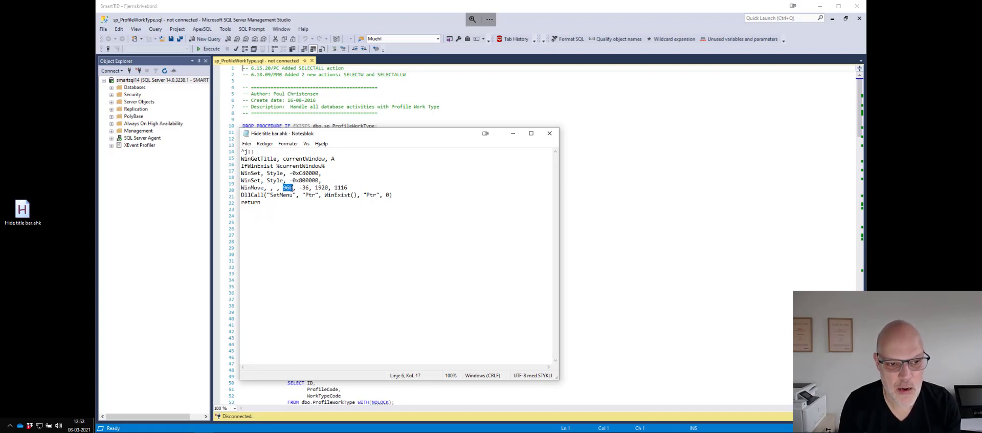
pyautogui.doubleClick(321, 188)
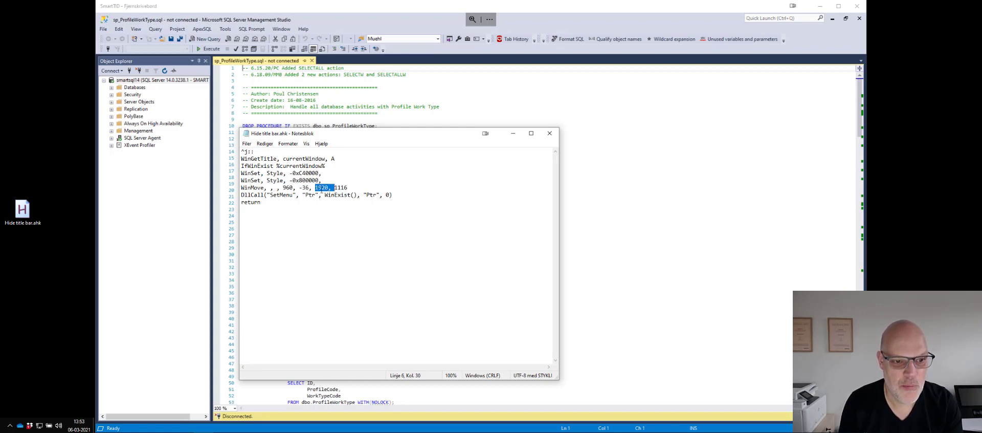
pyautogui.moveTo(310, 187)
pyautogui.mouseDown()
pyautogui.moveTo(266, 194)
pyautogui.moveTo(299, 187)
pyautogui.mouseUp()
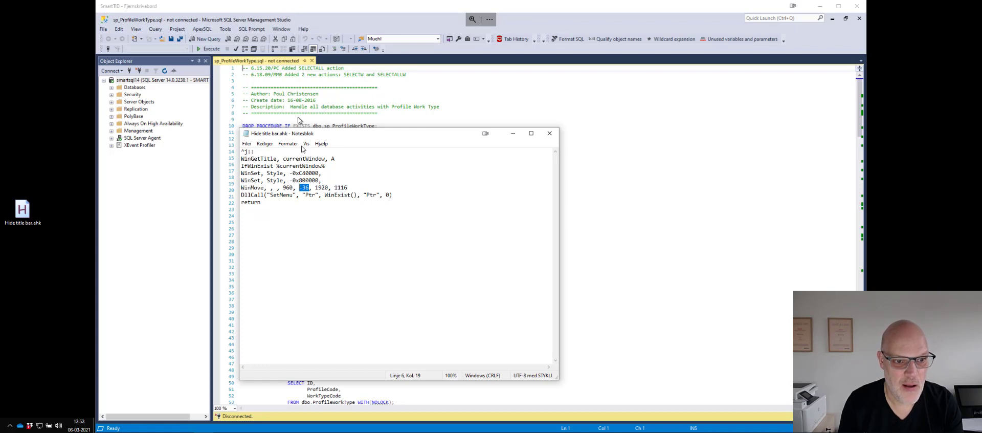
pyautogui.moveTo(334, 189); pyautogui.dragTo(348, 189)
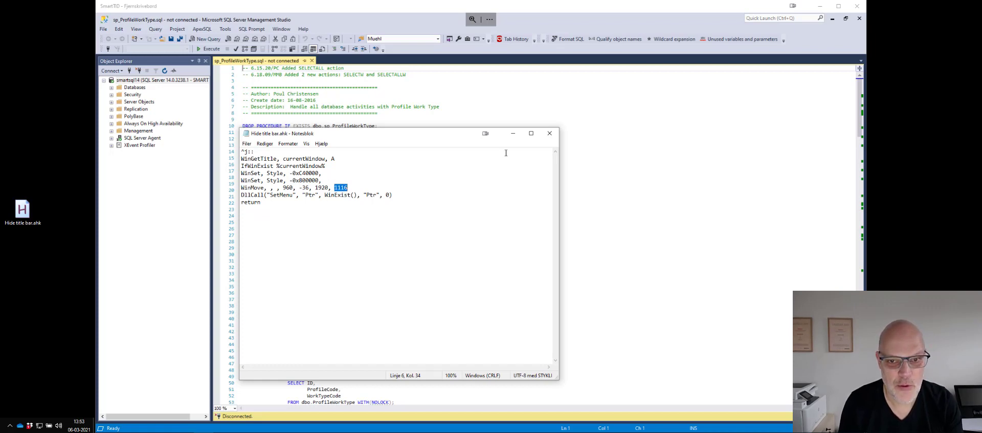
pyautogui.click(549, 134)
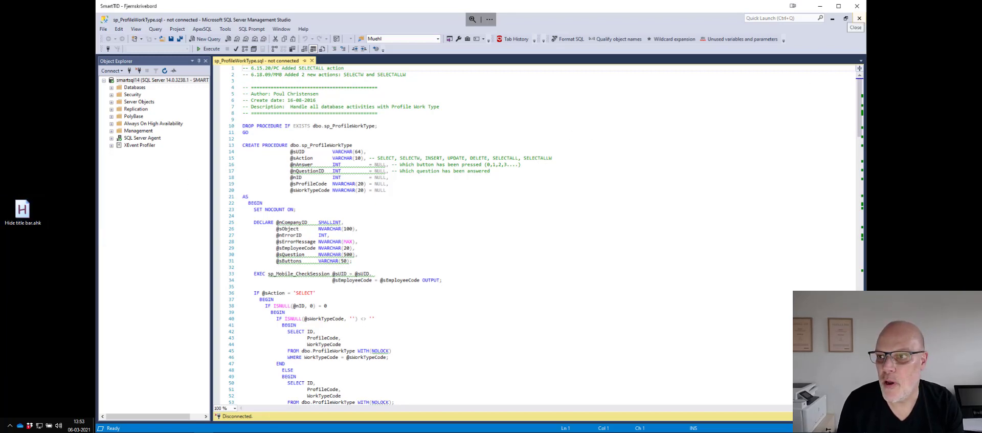
# - Close Management Studio, sign out of the remote session, and reconnect to SmartTID
pyautogui.click(859, 18)
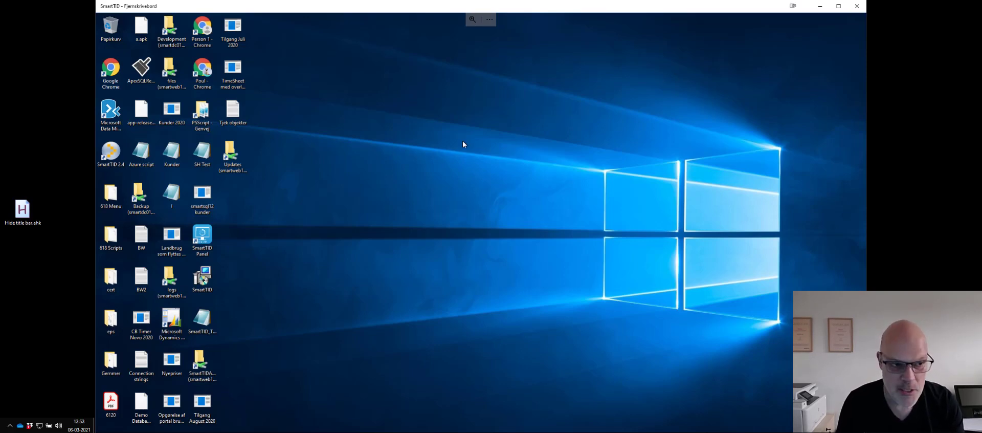
pyautogui.hotkey('alt', 'F4')
pyautogui.click(525, 269)
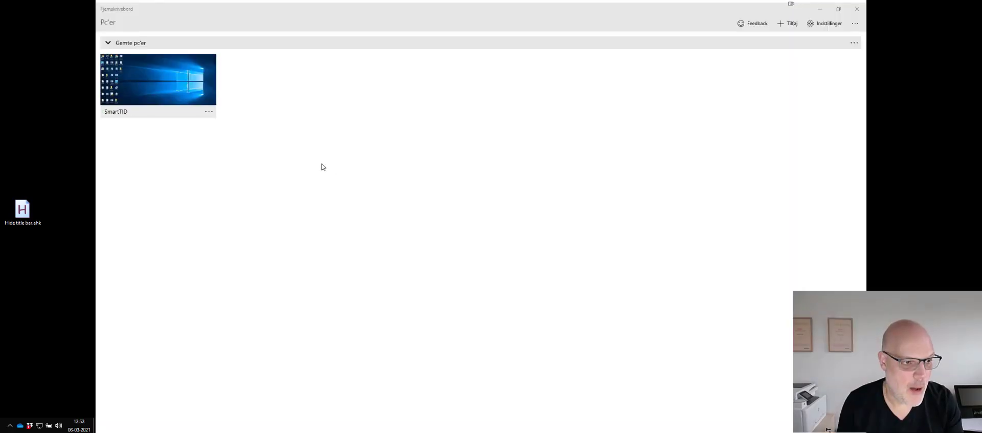
pyautogui.click(172, 95)
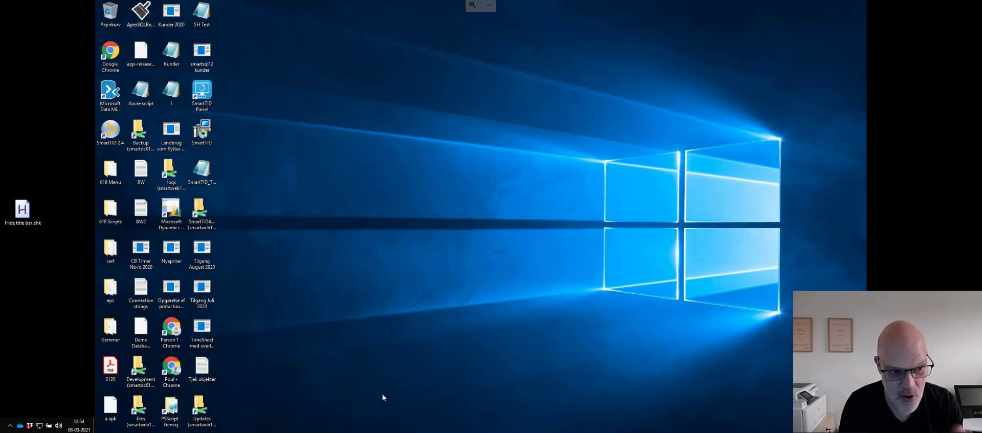
# - Launch Microsoft SQL Server Management Studio from its Start menu tile
pyautogui.press('super')
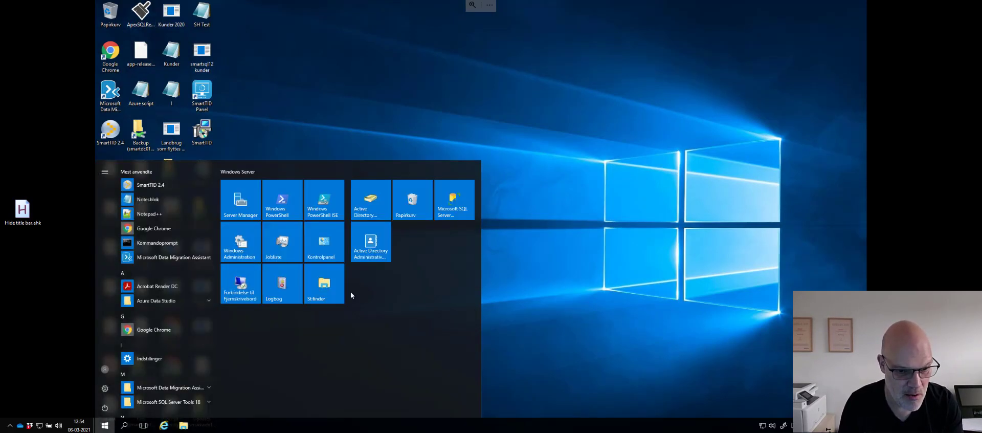
pyautogui.click(470, 198)
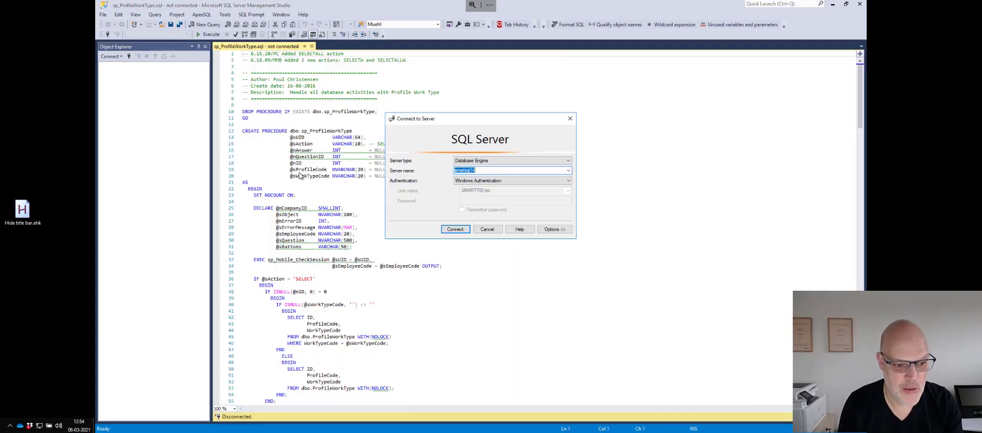
# - Connect to the Database Engine server using Windows Authentication
pyautogui.click(459, 230)
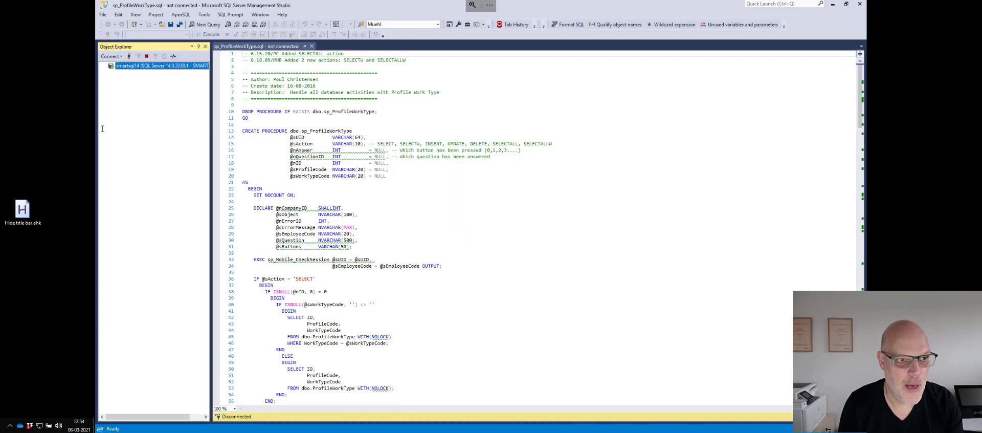